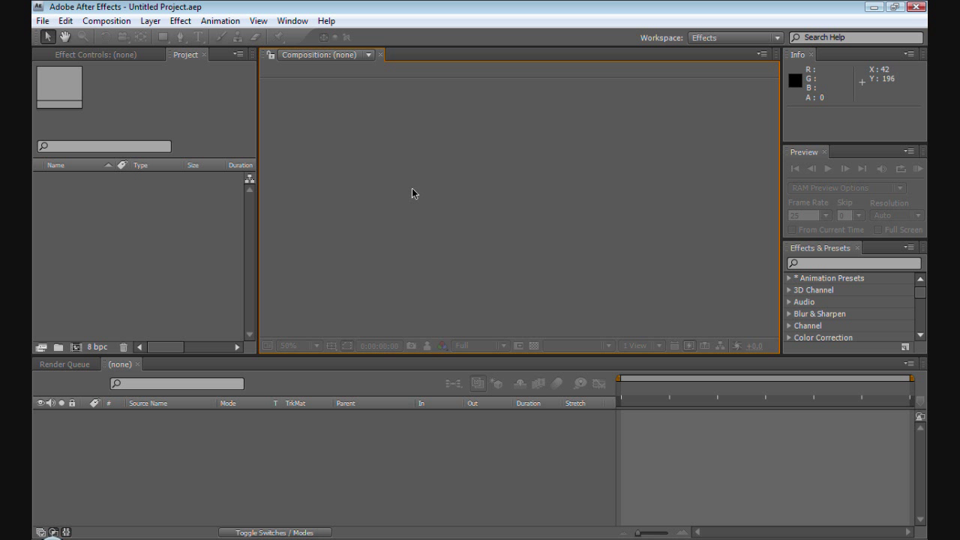
Open the Windows Start menu to begin browsing for the source photo.
click(53, 536)
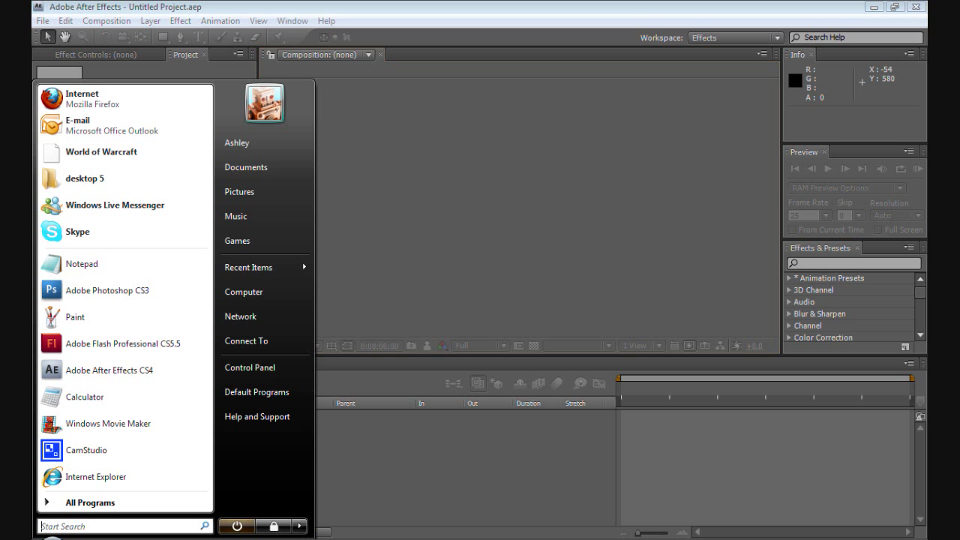
Import desert road2.jpg from the D: adobeaf tuts folder into the Project panel.
click(251, 287)
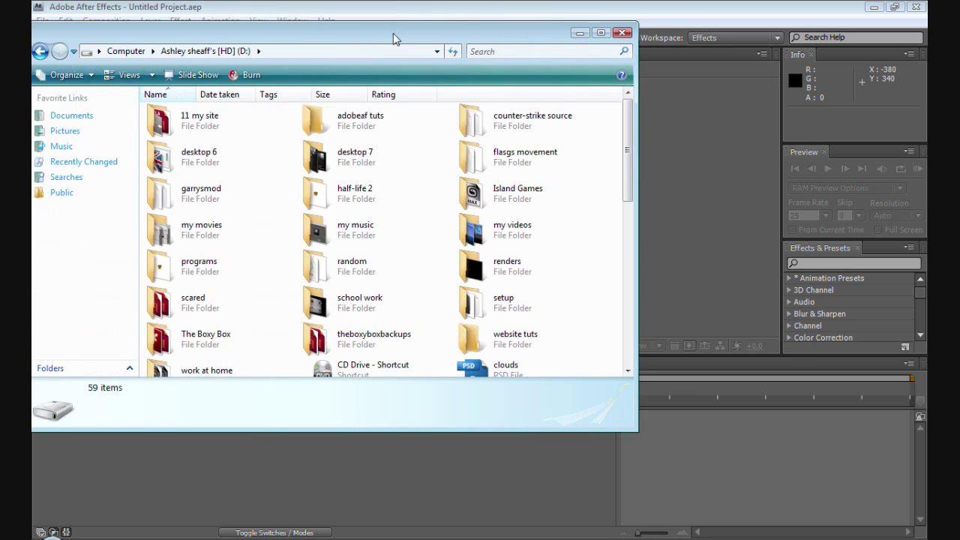
drag(393, 21, 568, 66)
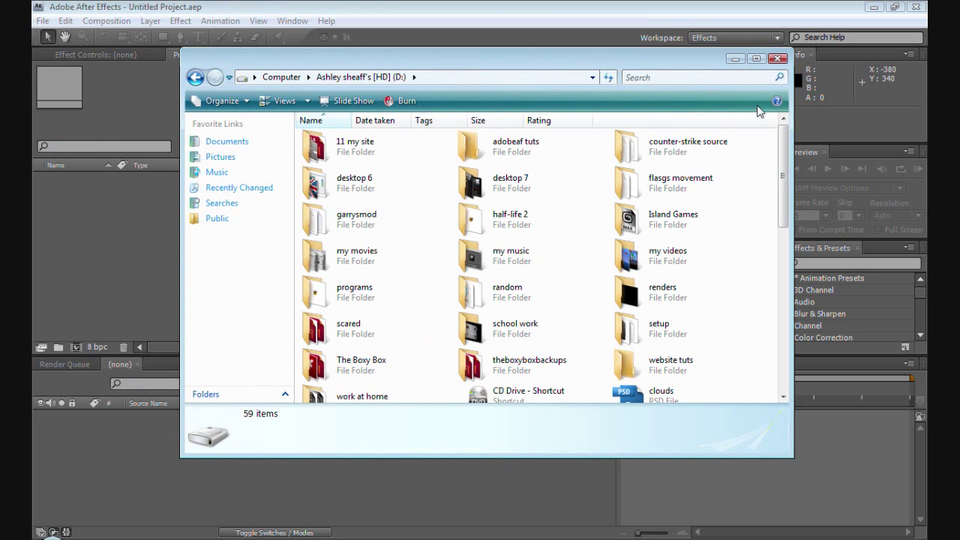
double_click(552, 144)
drag(470, 57, 590, 48)
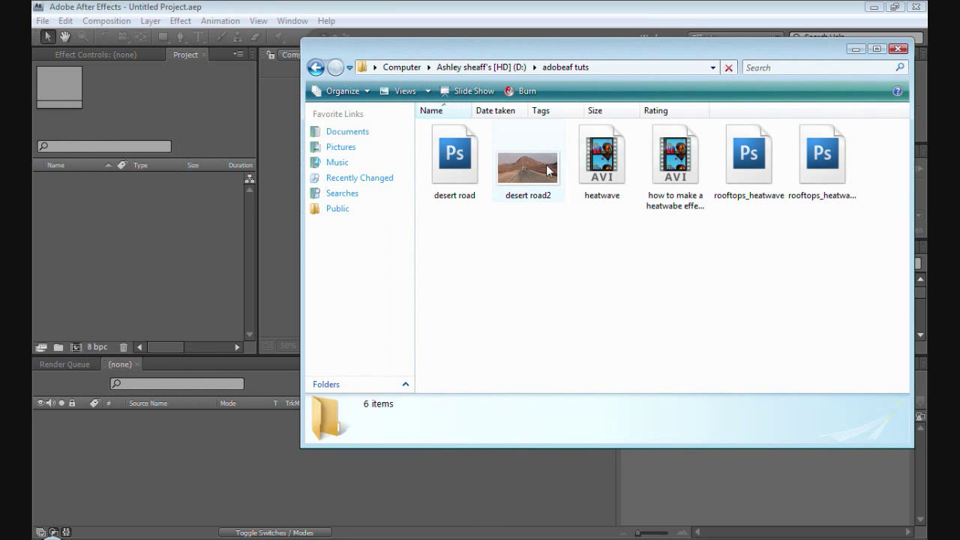
drag(549, 170, 857, 60)
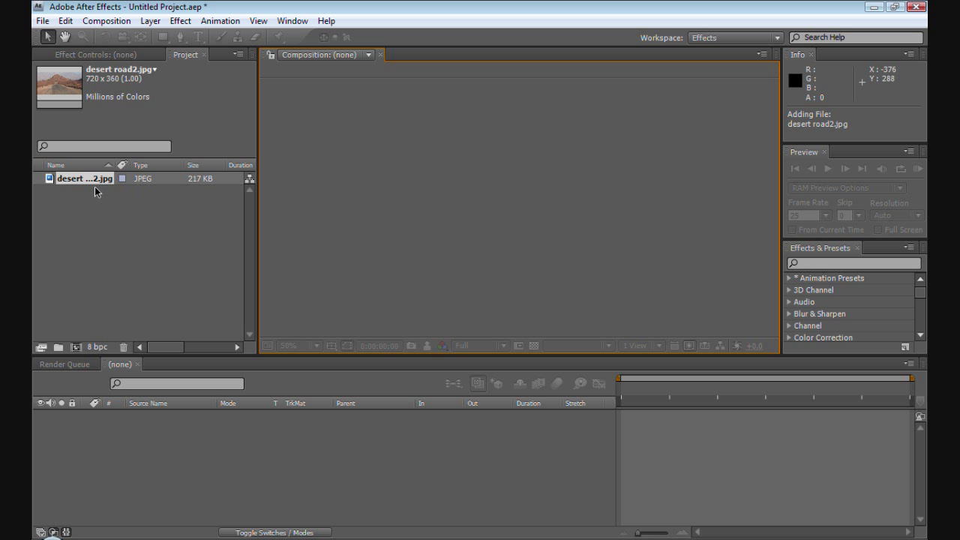
Create a new composition with the default settings.
click(105, 20)
click(139, 36)
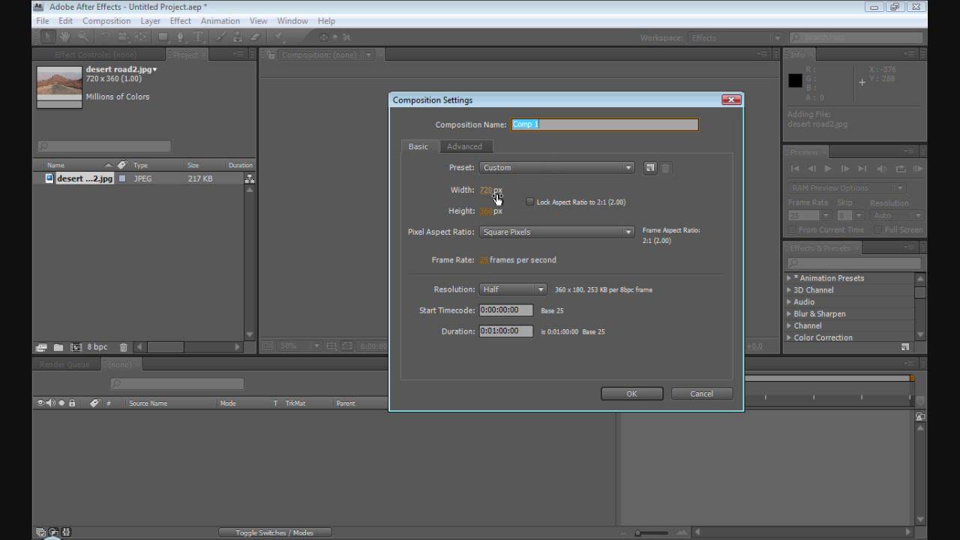
click(620, 394)
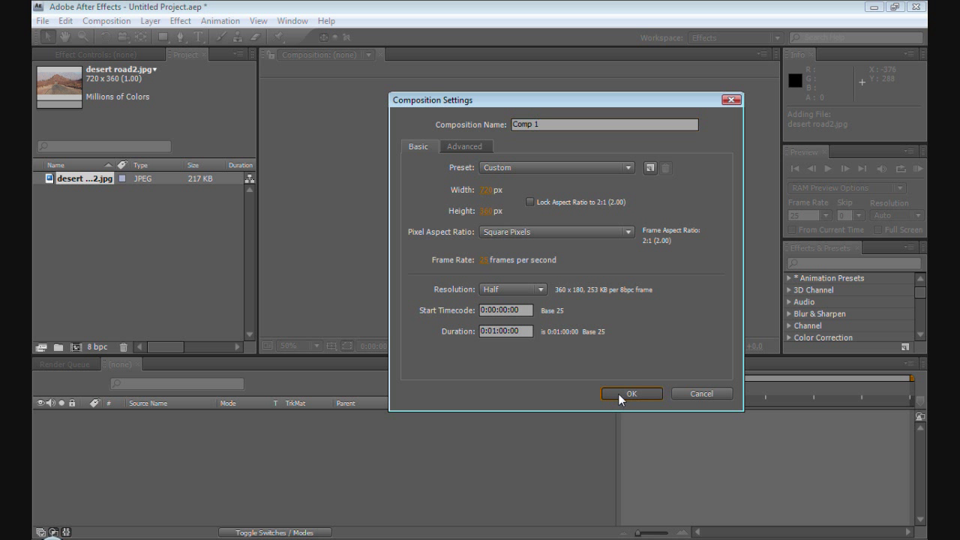
Place desert road2.jpg in the comp and scale it to about 107% to fill the frame.
drag(84, 192, 523, 214)
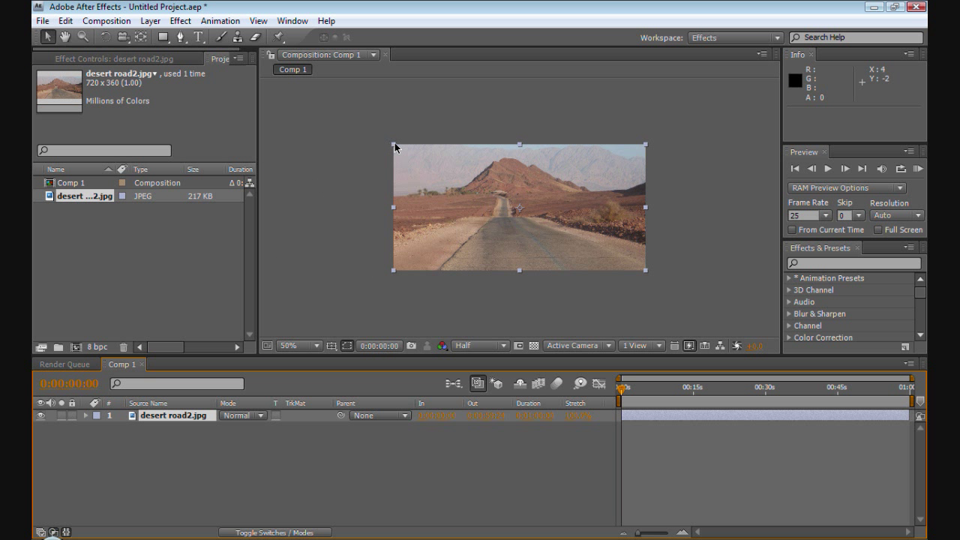
drag(395, 147, 385, 143)
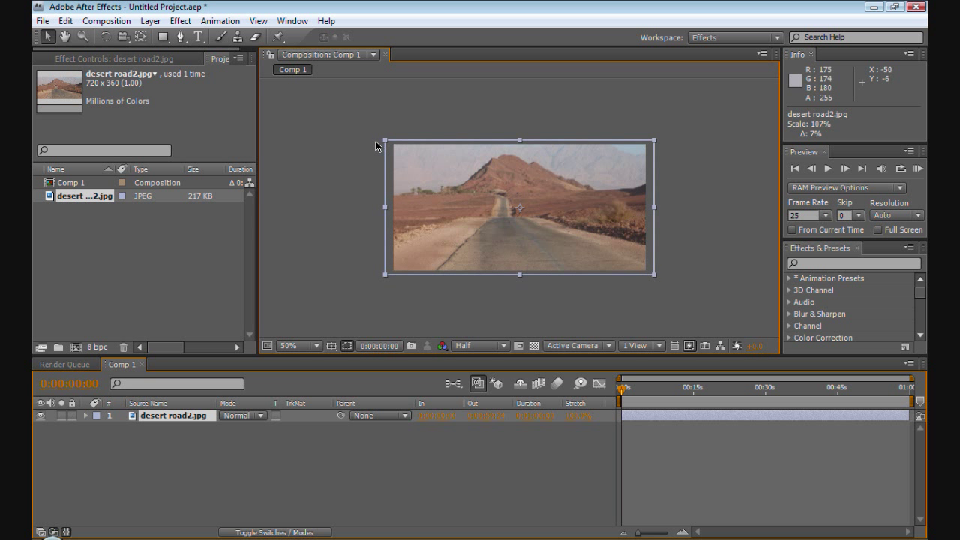
click(342, 155)
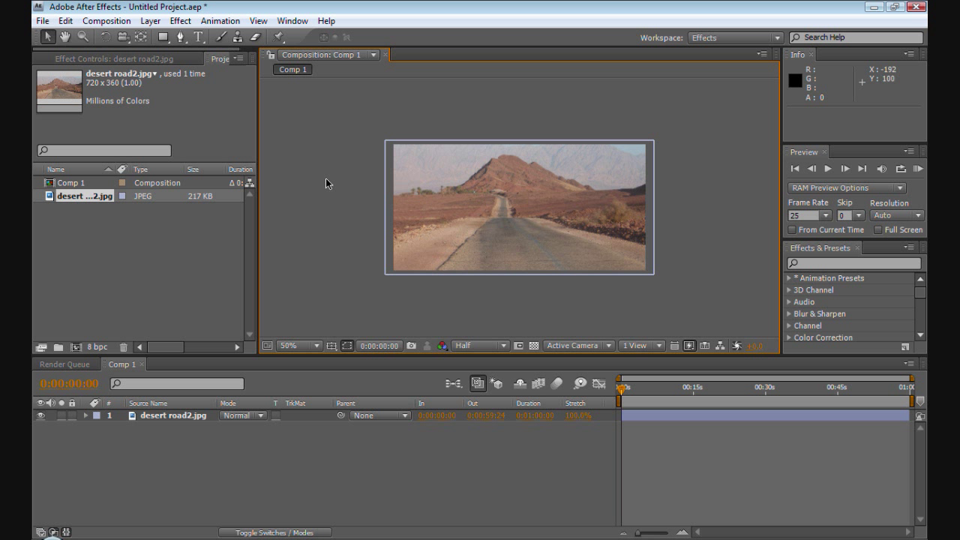
Rename Comp 1 to 'road'.
right_click(90, 178)
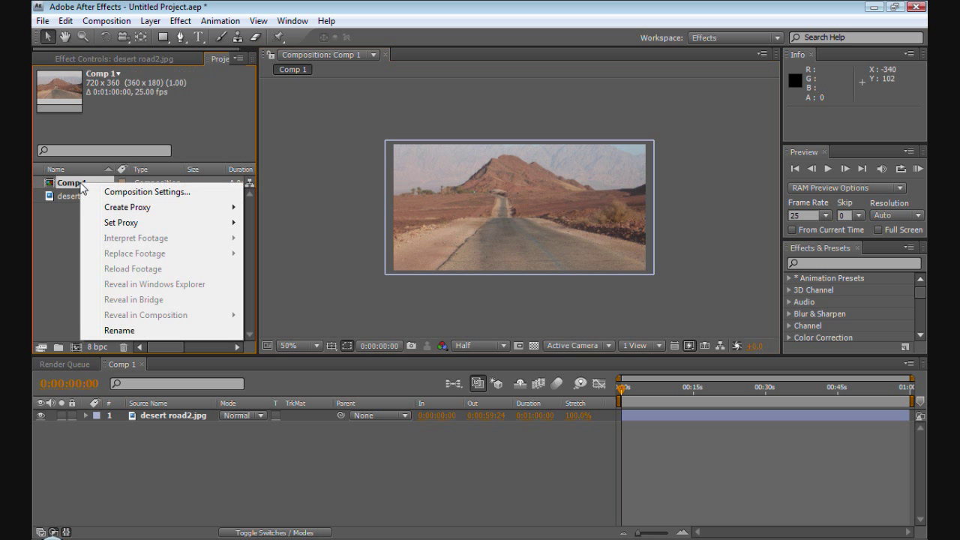
click(135, 328)
text(road)
key(Return)
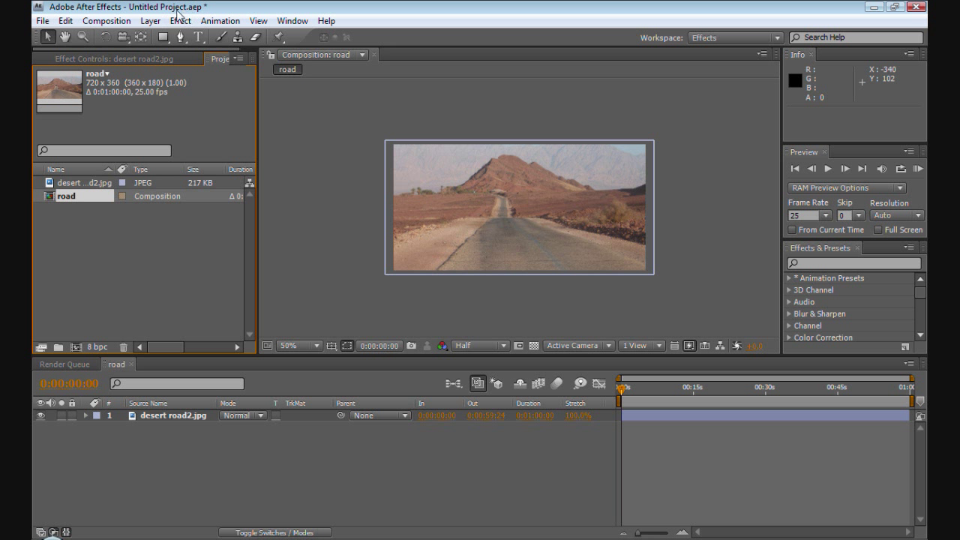
Create a second empty 720 x 360, 25 fps composition named 'heatwave'.
click(122, 21)
click(119, 37)
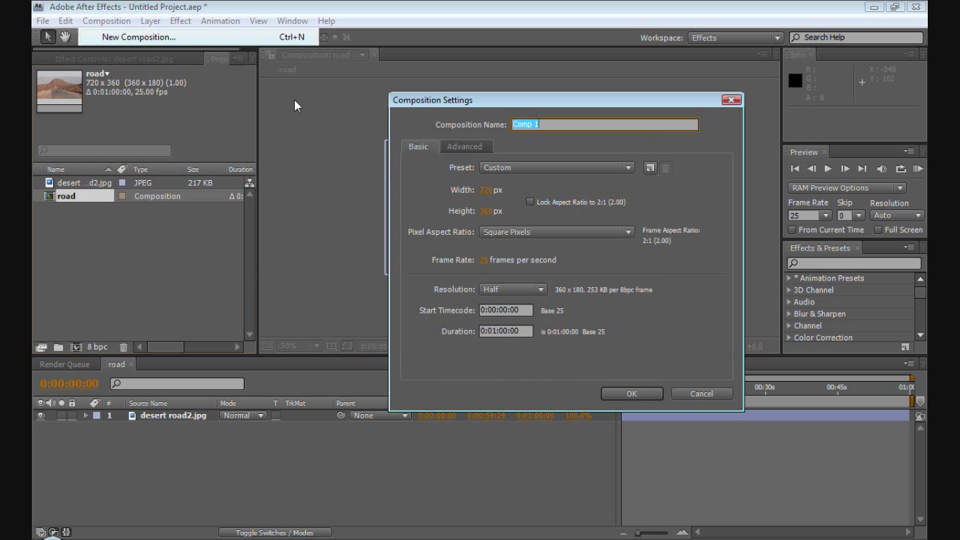
text(heatwave)
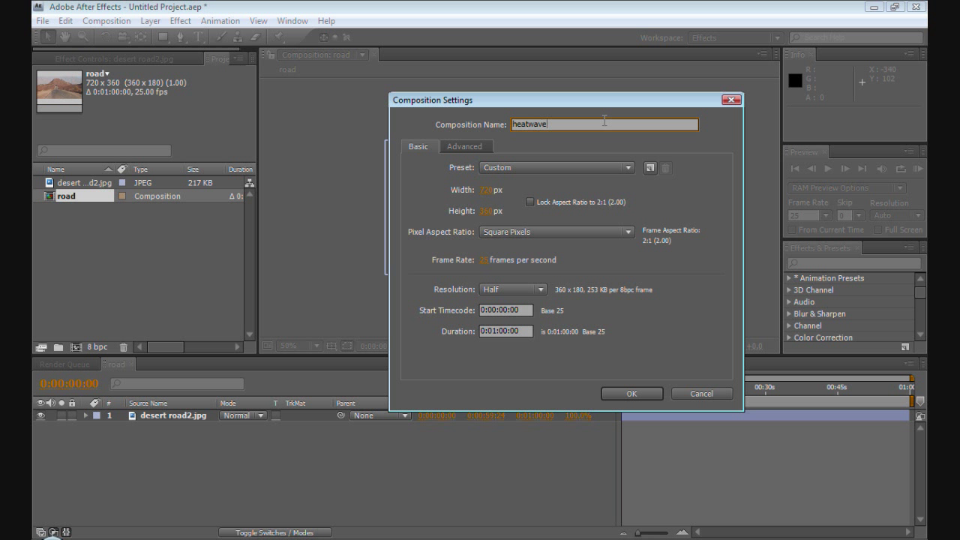
click(616, 391)
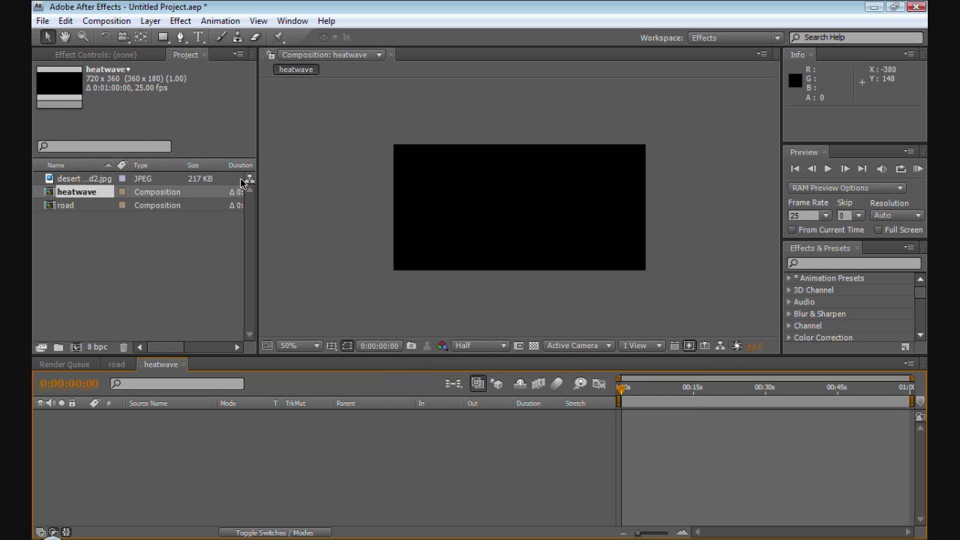
Draw Shape Layer 1, a black rectangle covering the entire heatwave frame.
click(162, 37)
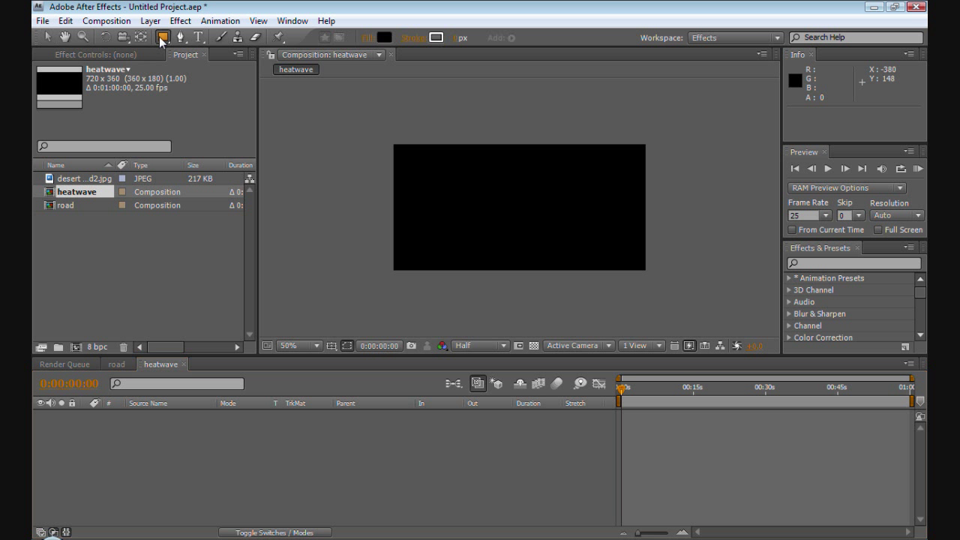
drag(386, 141, 654, 279)
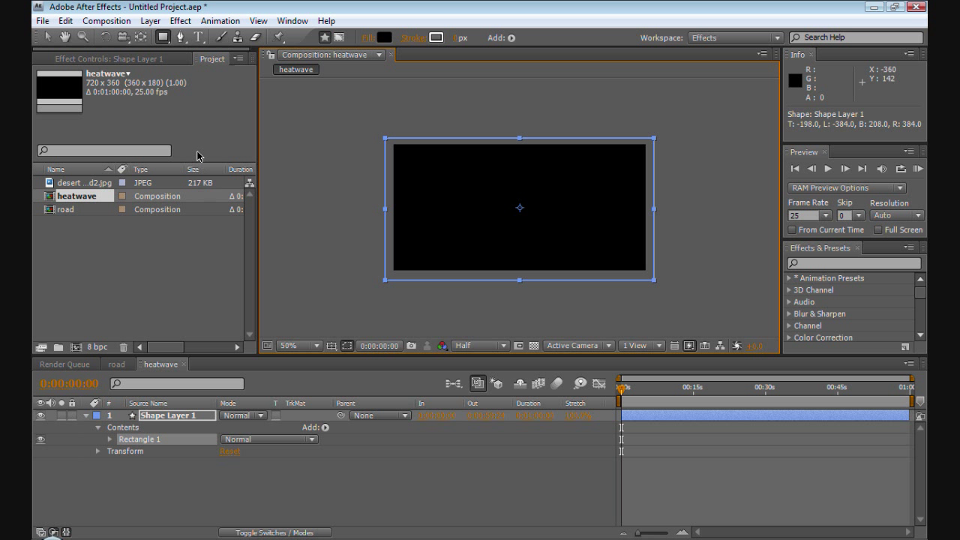
click(185, 22)
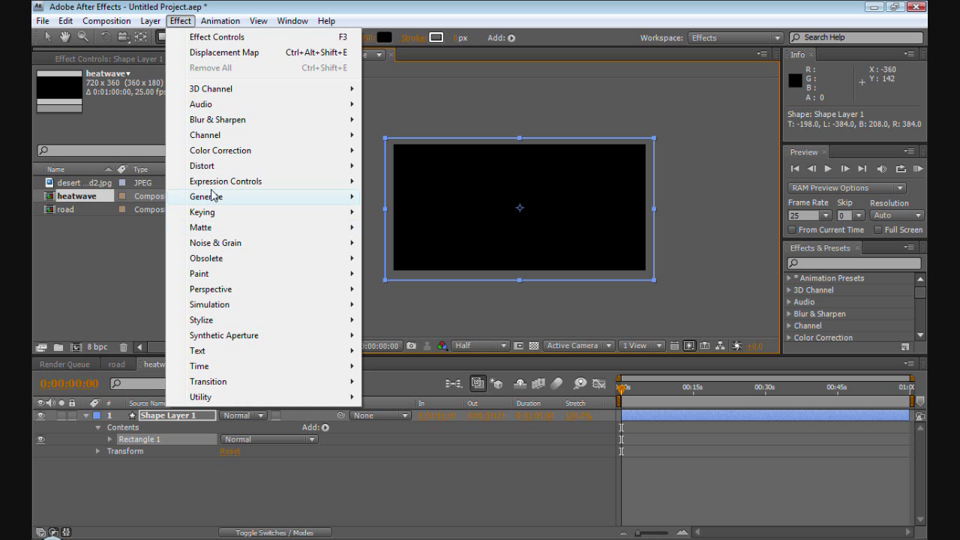
Apply Fractal Noise to Shape Layer 1 with Strings type, scale 19 and Spline noise.
mouse_move(220, 244)
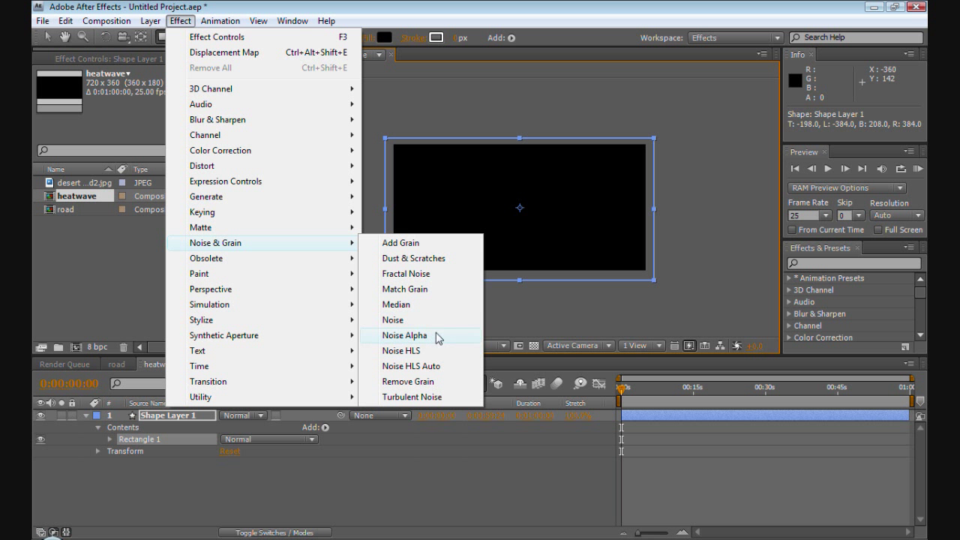
click(431, 278)
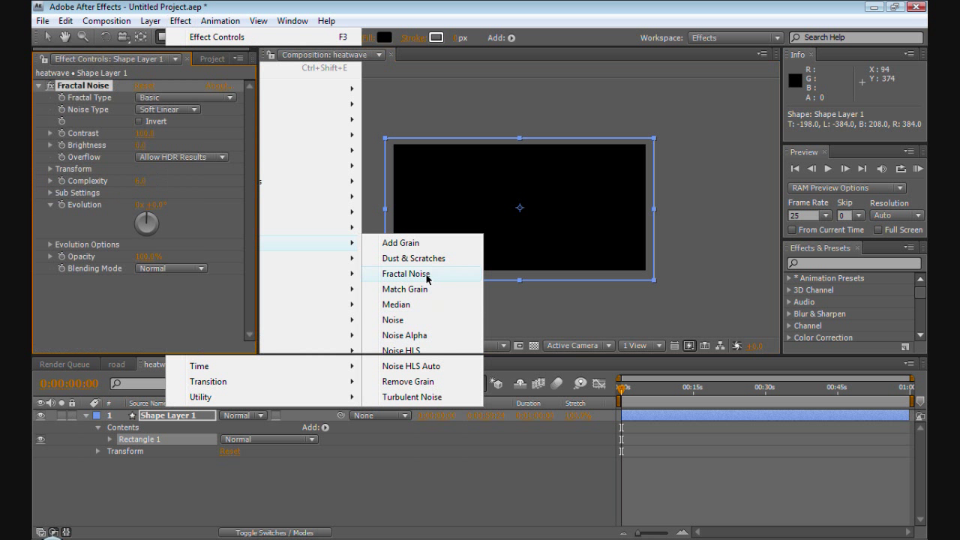
click(229, 100)
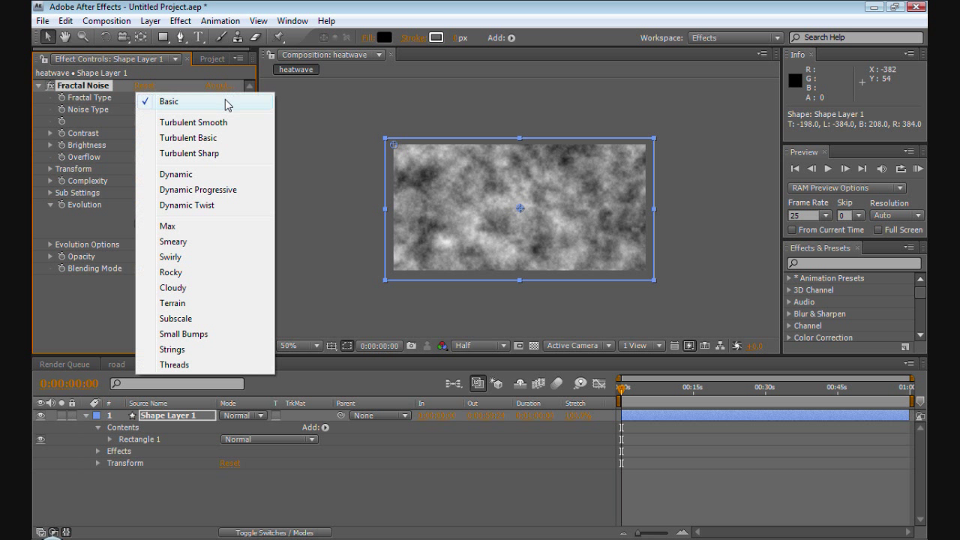
click(187, 350)
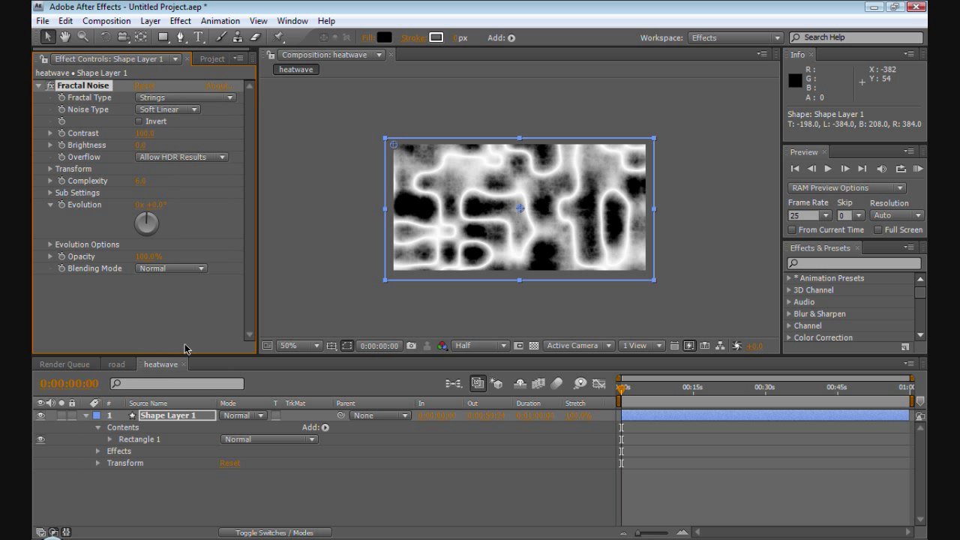
click(49, 171)
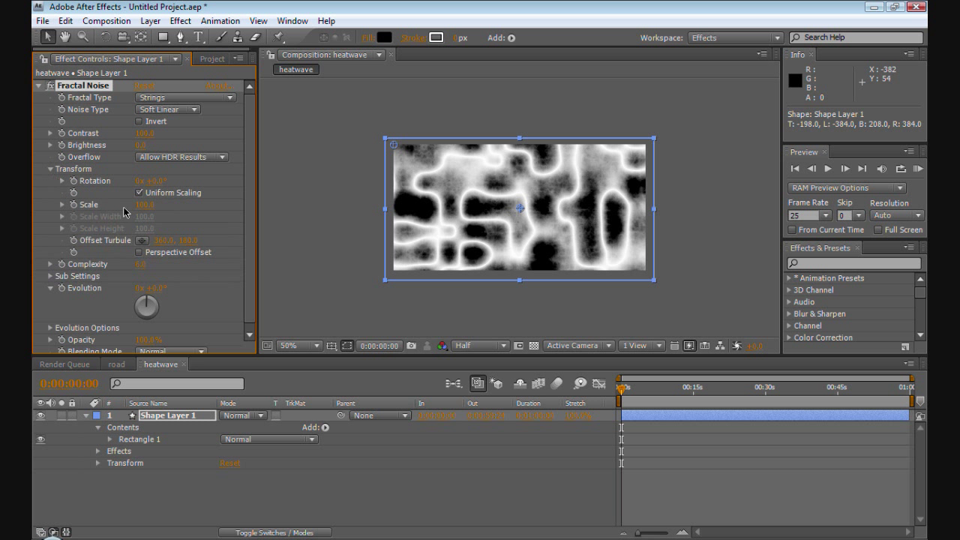
drag(141, 213, 87, 218)
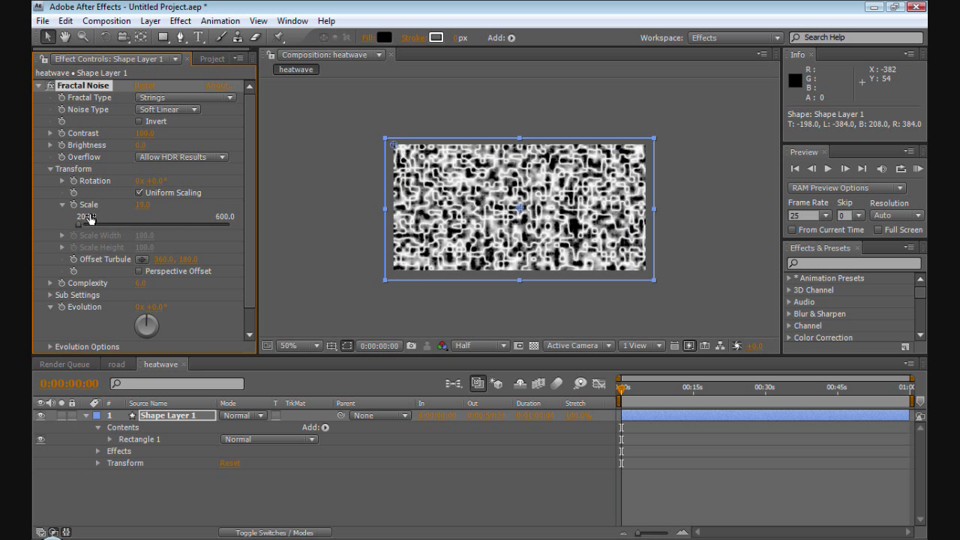
click(139, 193)
click(196, 110)
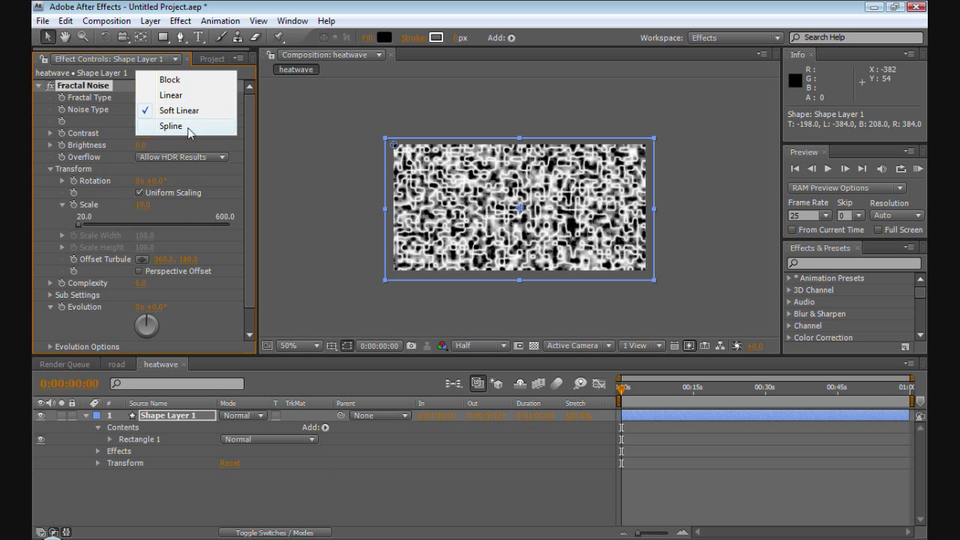
click(186, 125)
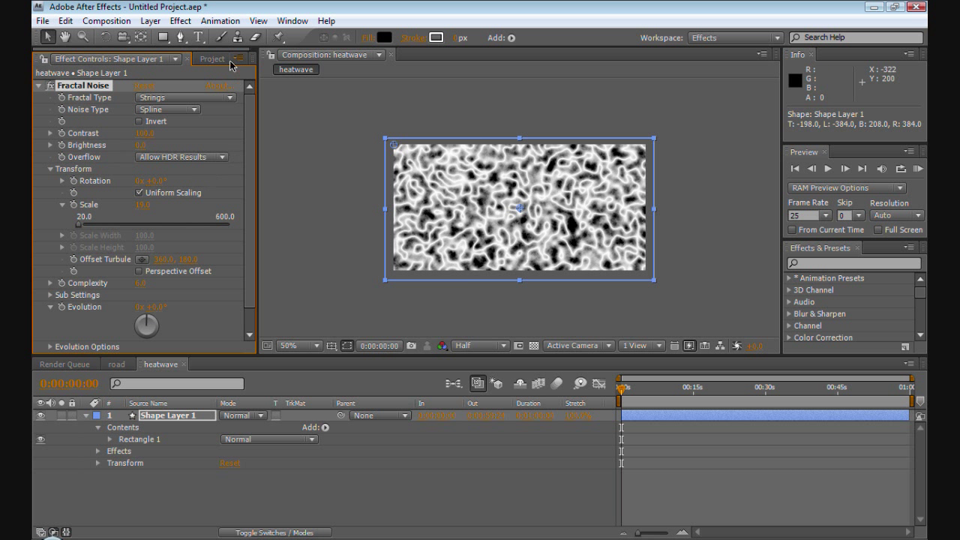
Add Mask 1 to Shape Layer 1 and reshape it to cover only the upper strip.
right_click(497, 185)
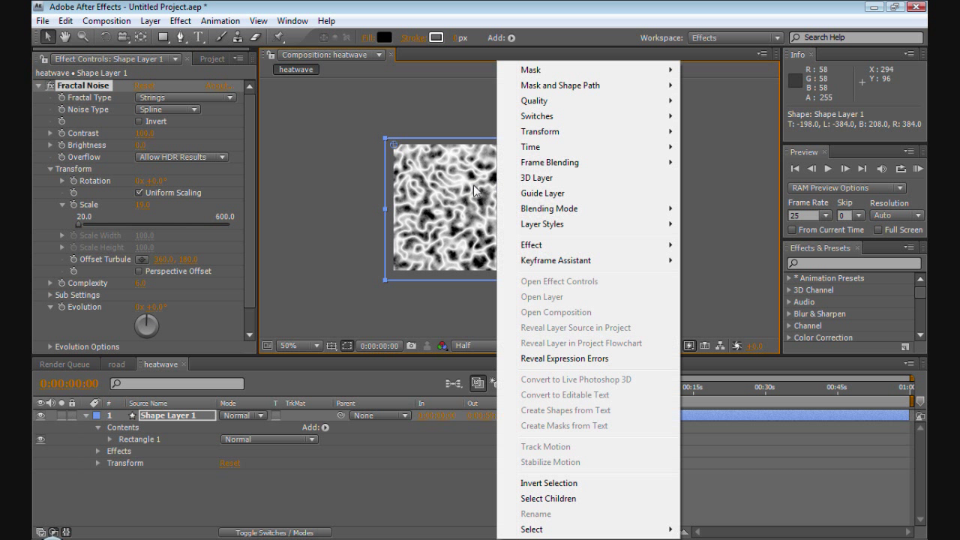
mouse_move(532, 74)
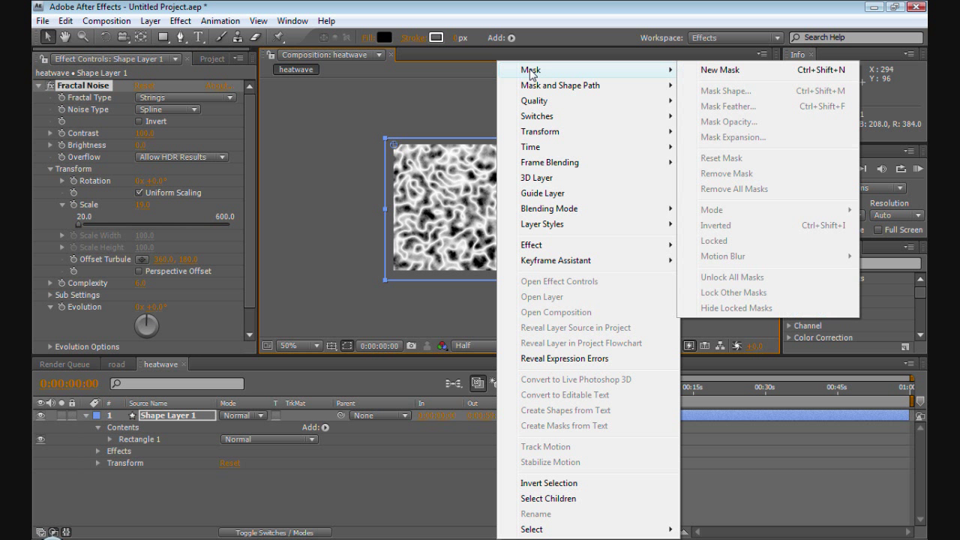
click(719, 69)
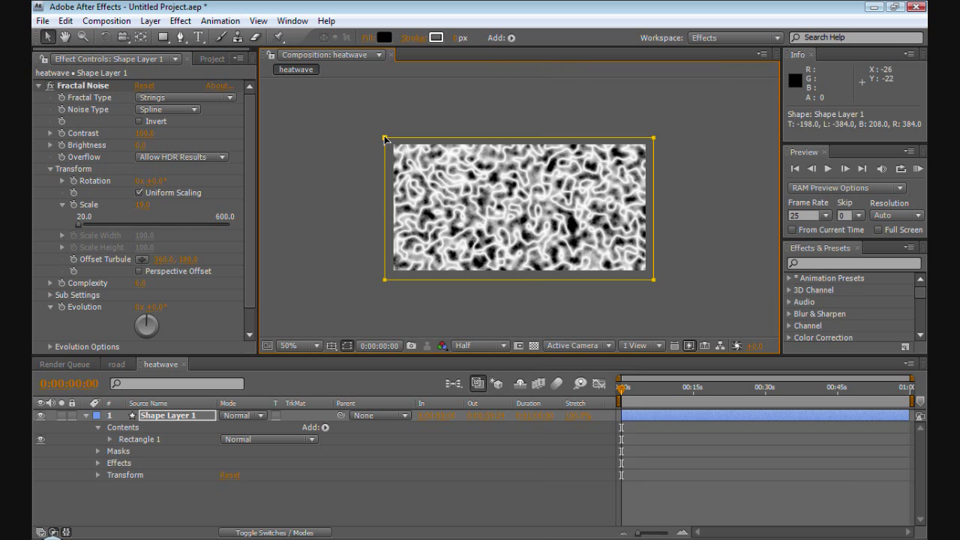
drag(385, 138, 385, 62)
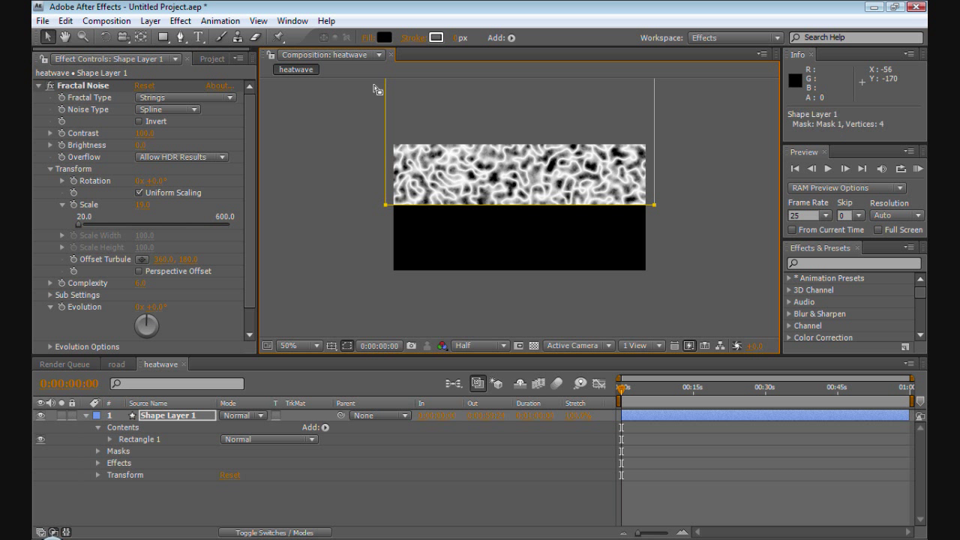
Collapse the Fractal Noise Transform settings in Effect Controls.
click(242, 231)
scroll(243, 236, down, 1)
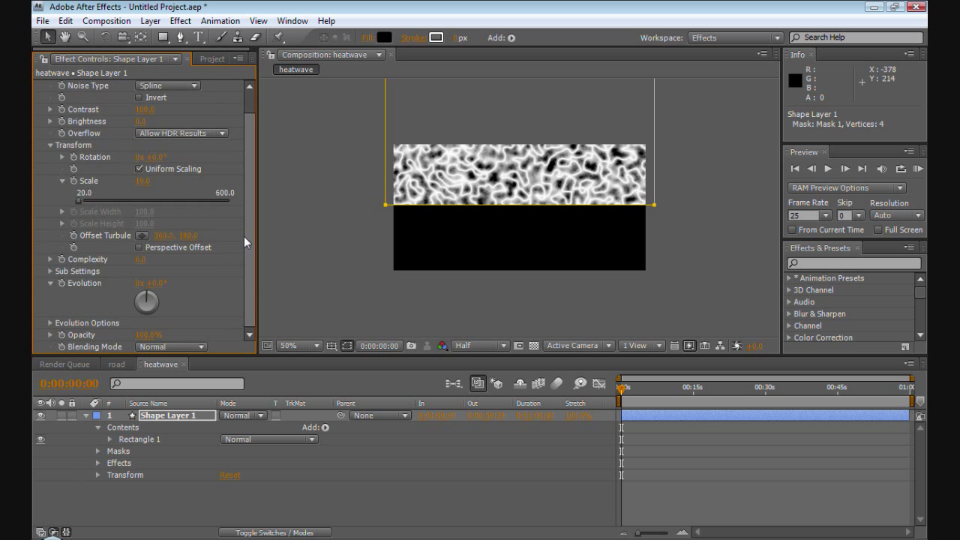
click(50, 147)
Keyframe Fractal Noise Evolution from 0x to 20 revolutions over 15 seconds, then return to the road comp.
click(62, 206)
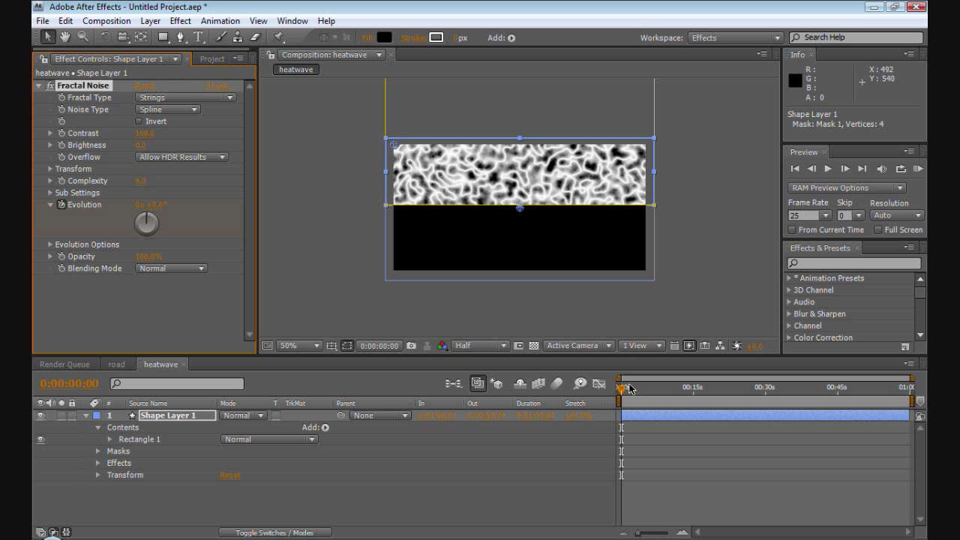
drag(622, 391, 693, 389)
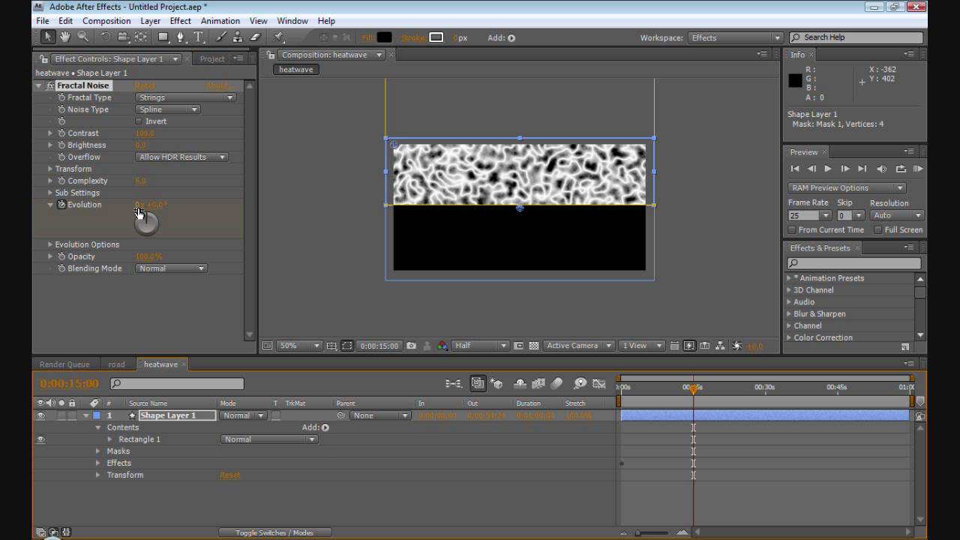
drag(143, 208, 151, 214)
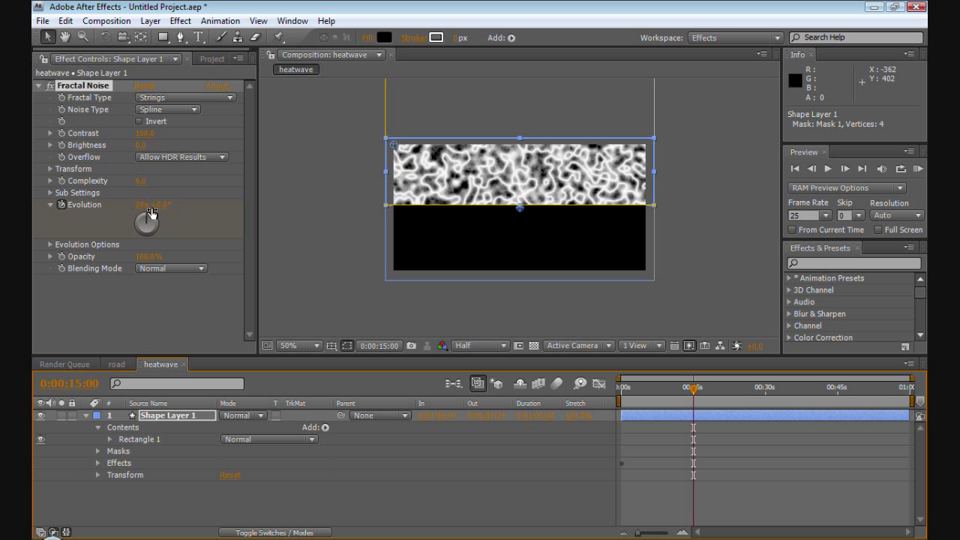
drag(677, 403, 646, 396)
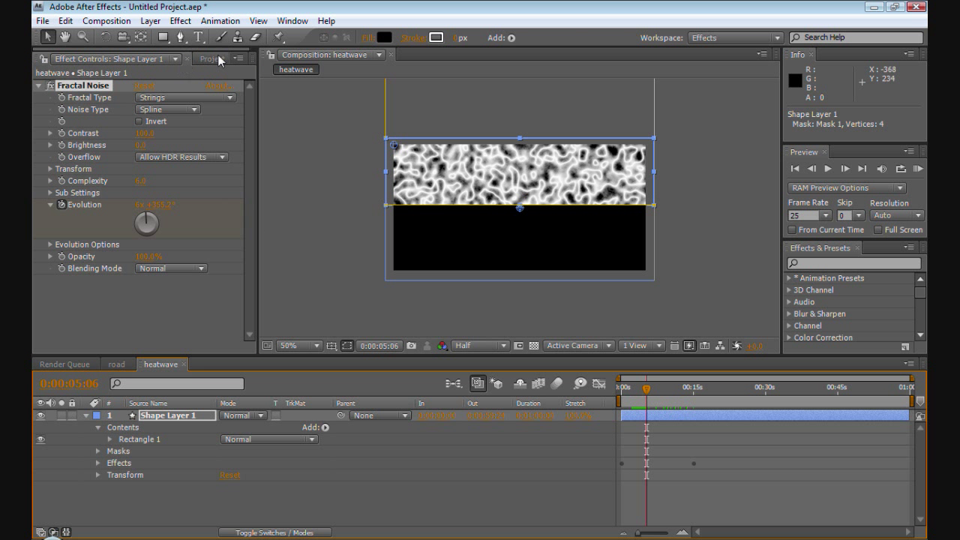
click(118, 364)
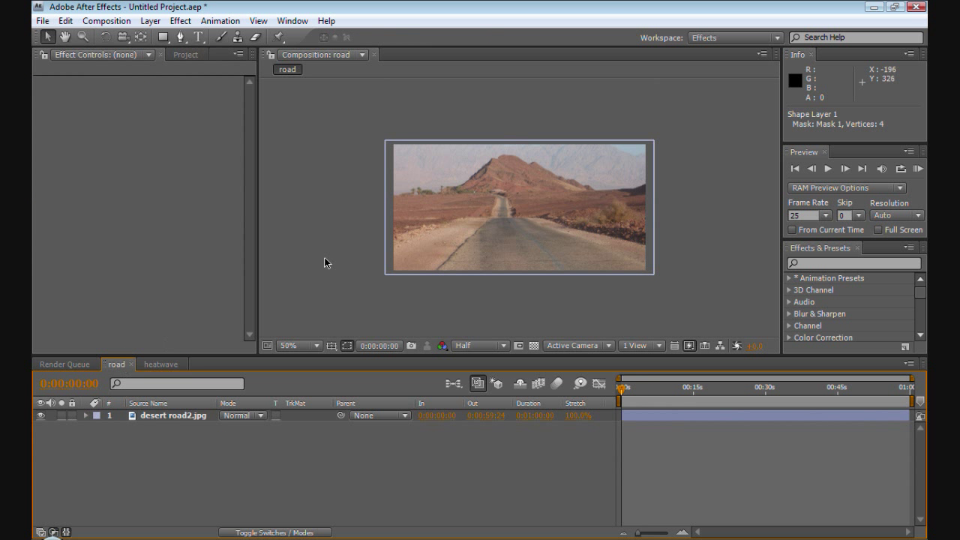
Apply Auto Contrast to desert road2.jpg with White Clip set to 4.90%.
click(450, 202)
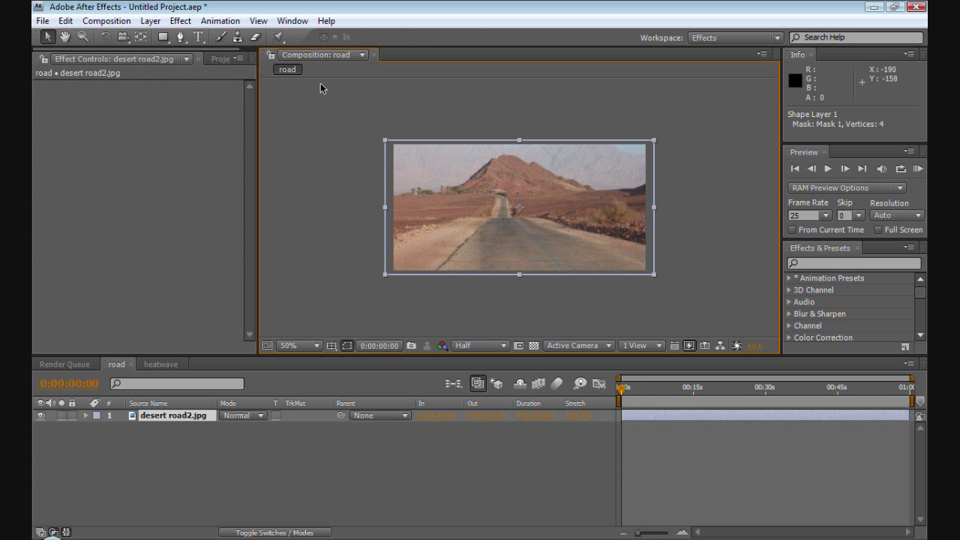
click(180, 20)
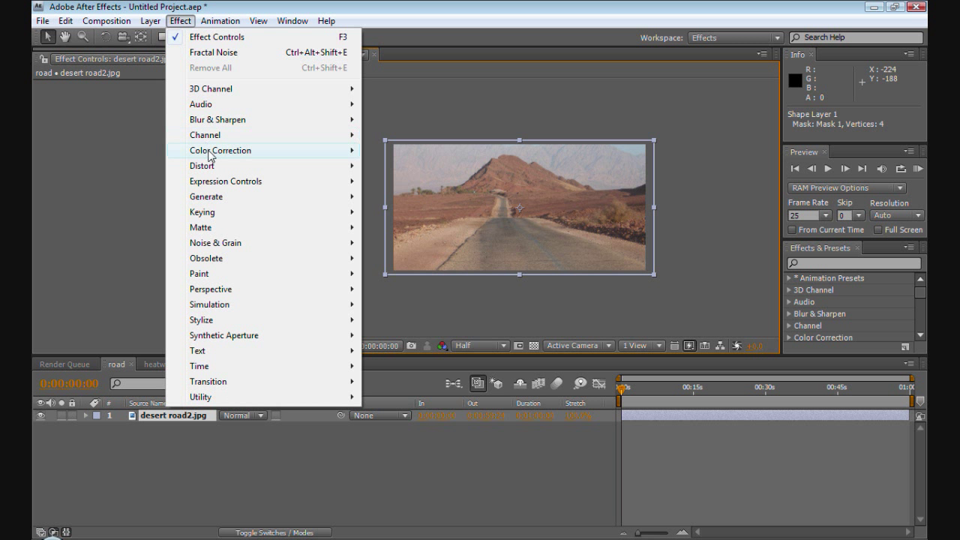
mouse_move(217, 153)
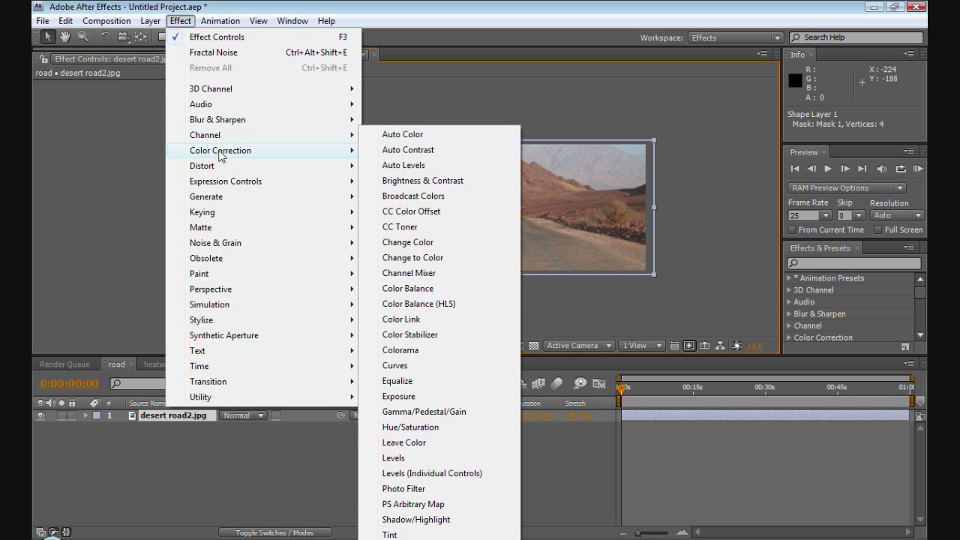
click(409, 150)
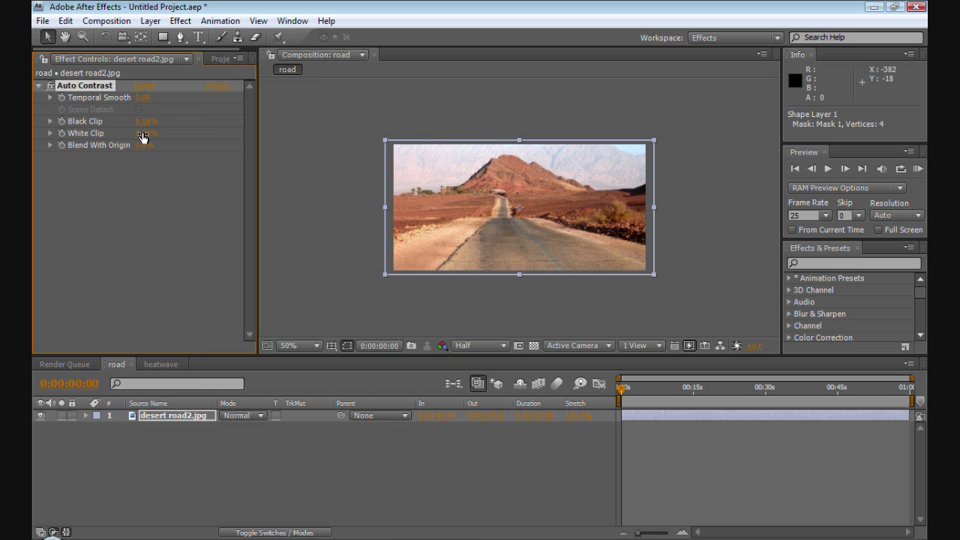
drag(144, 137, 175, 138)
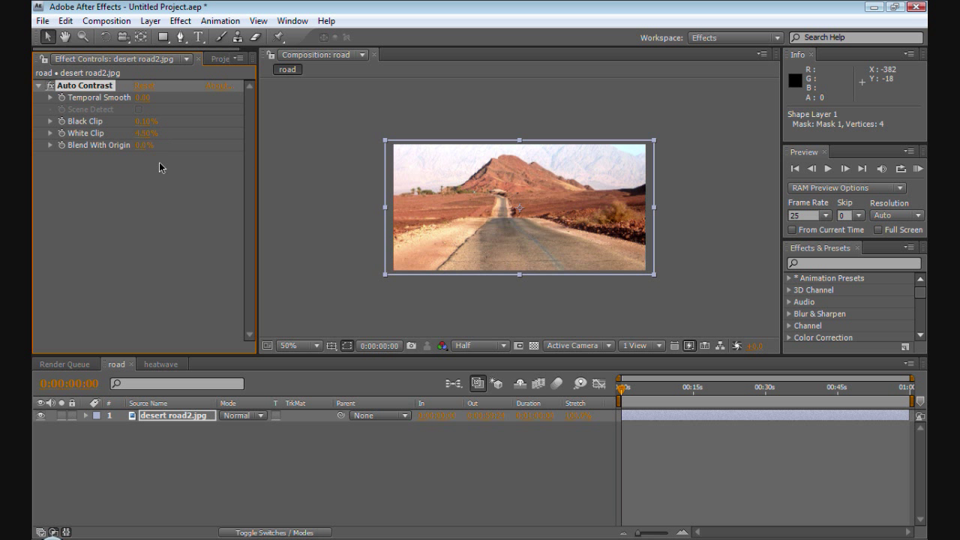
click(185, 21)
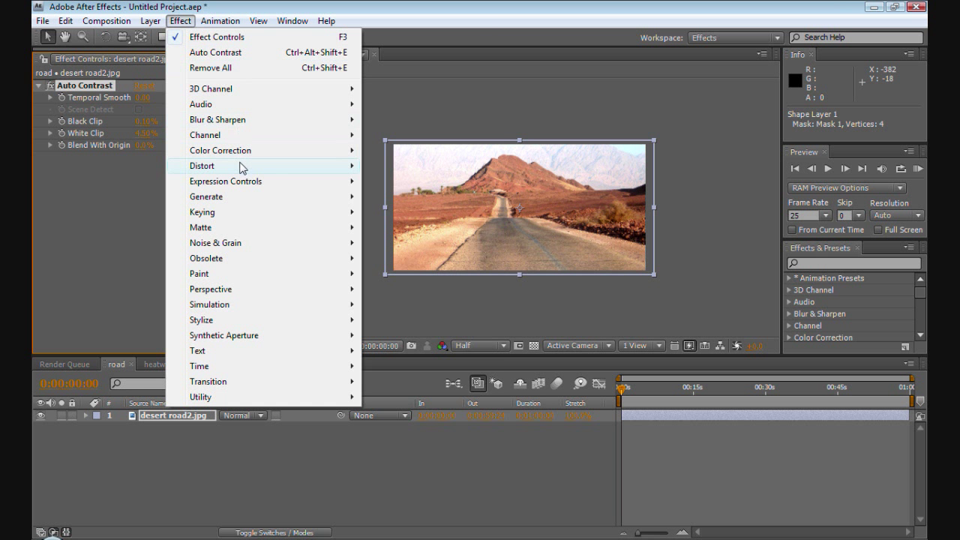
Add a Displacement Map effect to desert road2.jpg, leaving its map layer unchanged, and show the Project panel.
mouse_move(244, 166)
click(416, 288)
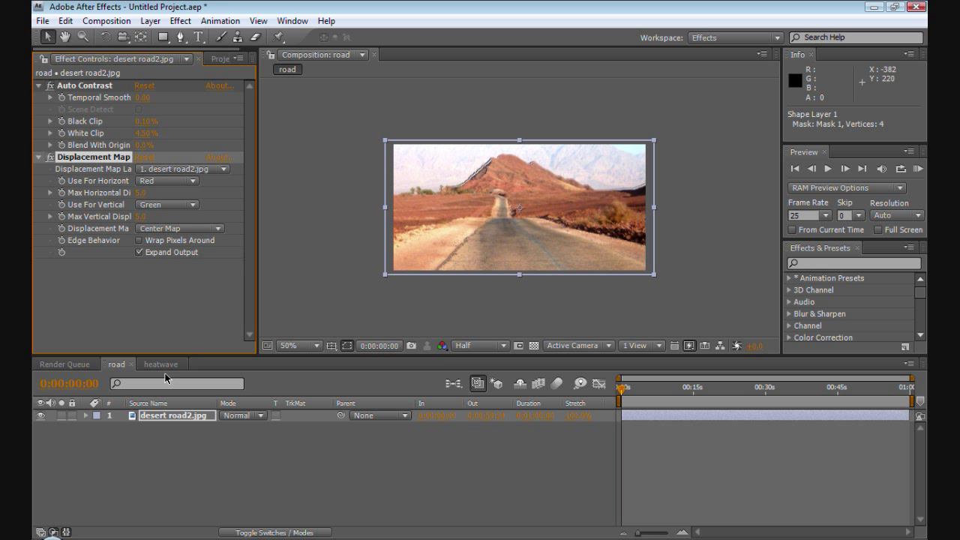
click(226, 168)
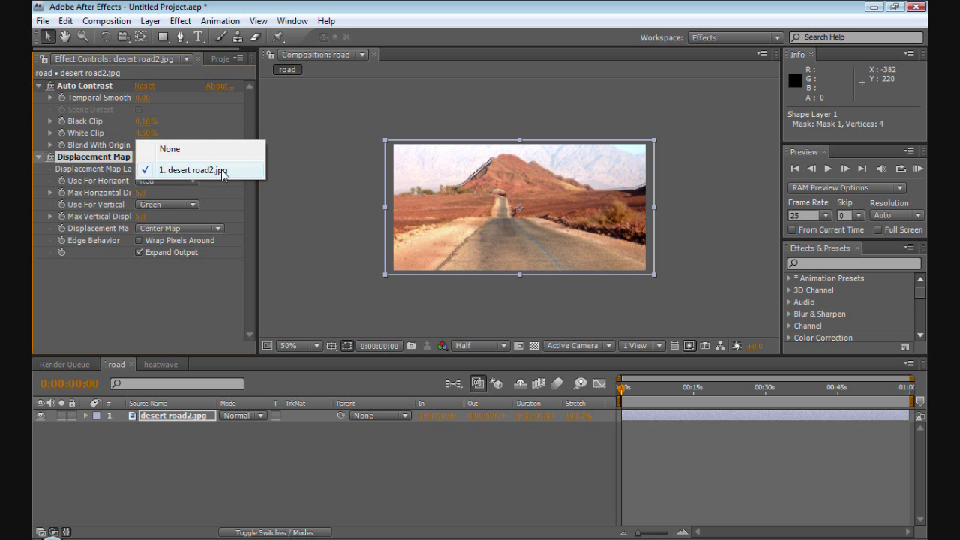
click(221, 170)
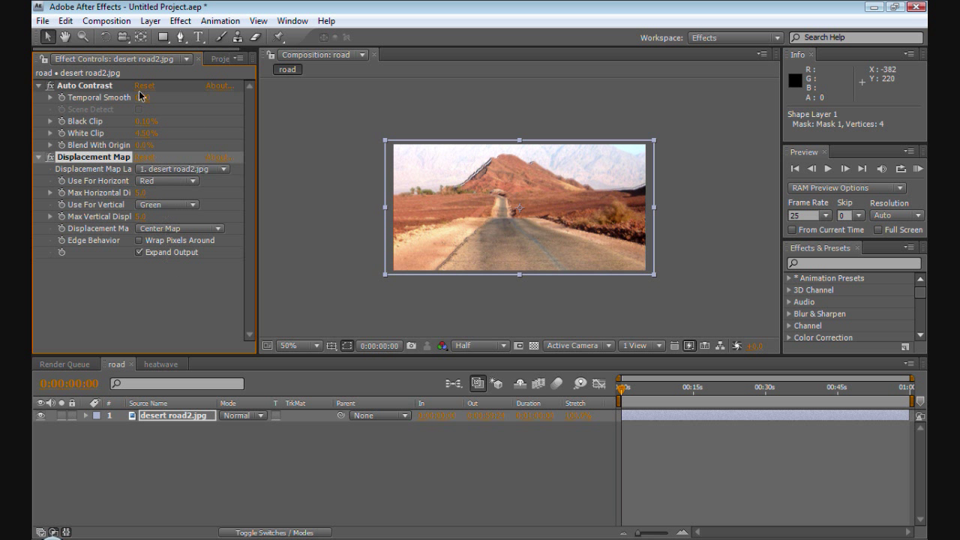
click(219, 58)
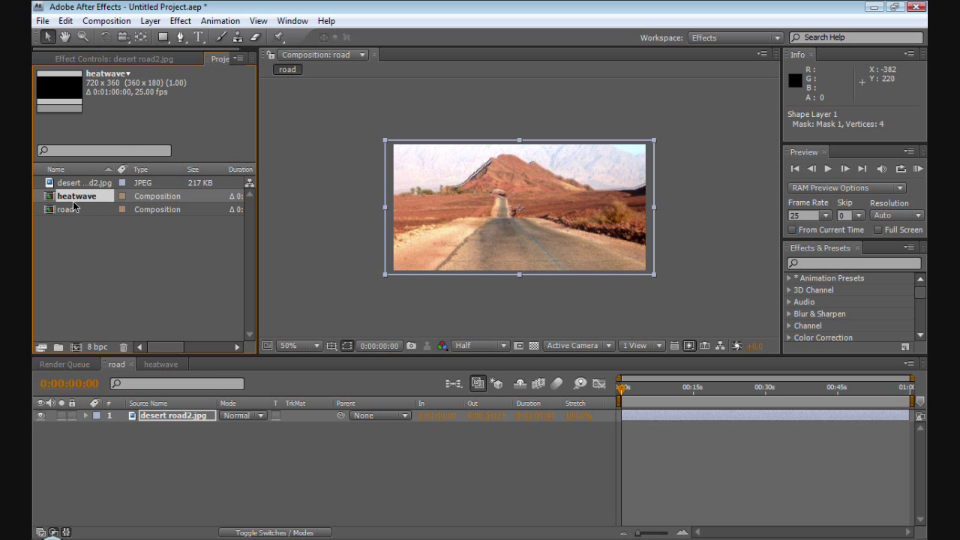
Add the heatwave comp as a layer above desert road2.jpg in the road comp, then switch to heatwave.
drag(74, 201, 520, 204)
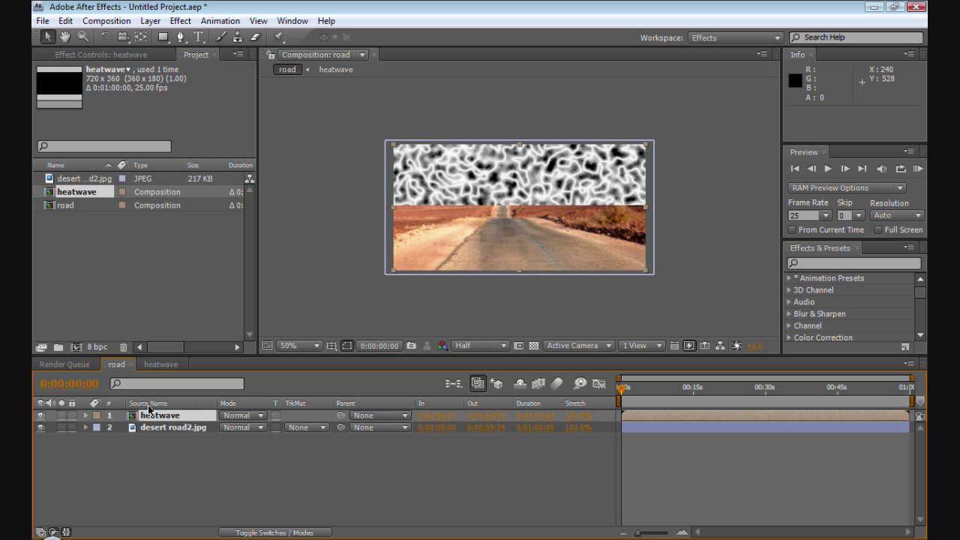
mouse_move(160, 418)
mouse_down()
mouse_move(160, 442)
mouse_move(165, 417)
mouse_up()
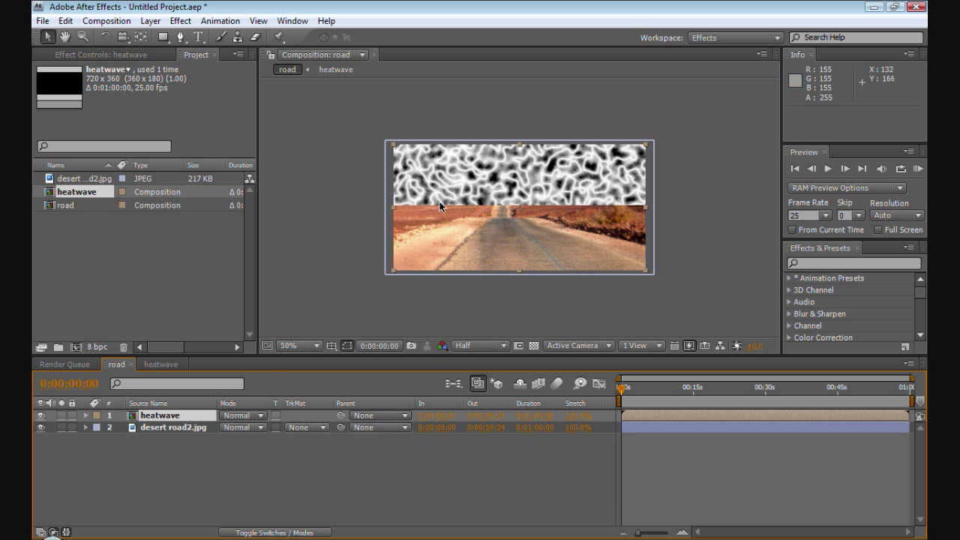
click(173, 365)
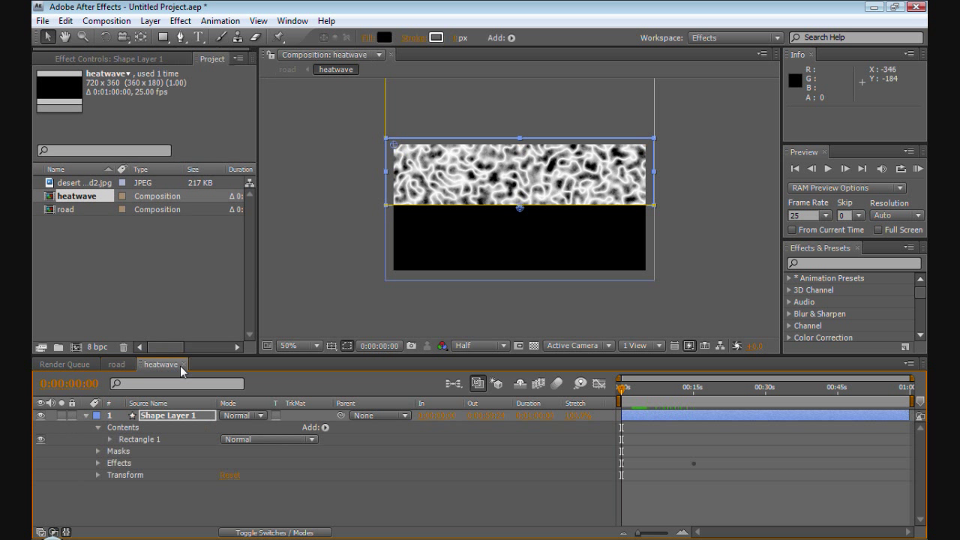
Drag the heatwave noise mask path down so the band reaches lower, then return to road.
click(385, 114)
drag(411, 120, 410, 132)
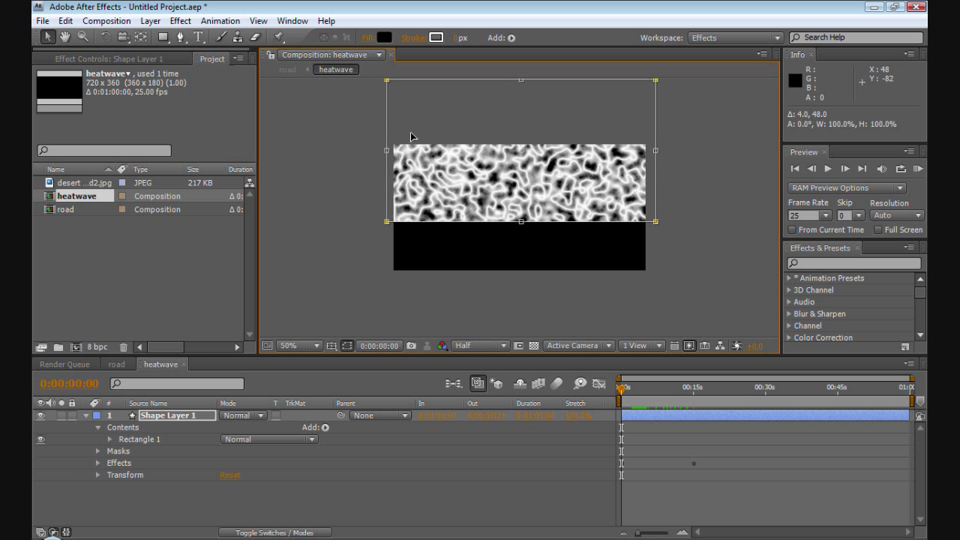
click(117, 364)
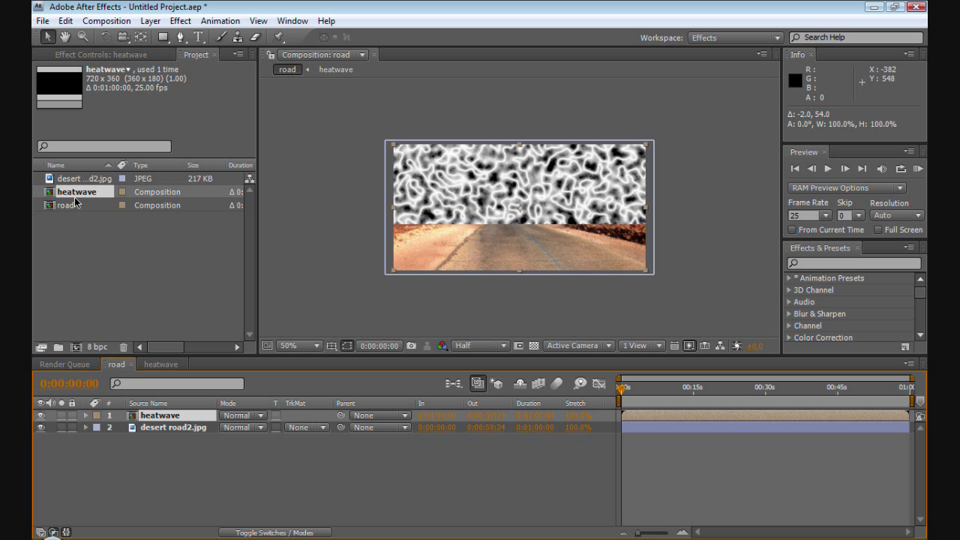
Move heatwave below the road photo and set its Displacement Map Layer to 2. heatwave.
drag(189, 421, 183, 433)
click(181, 417)
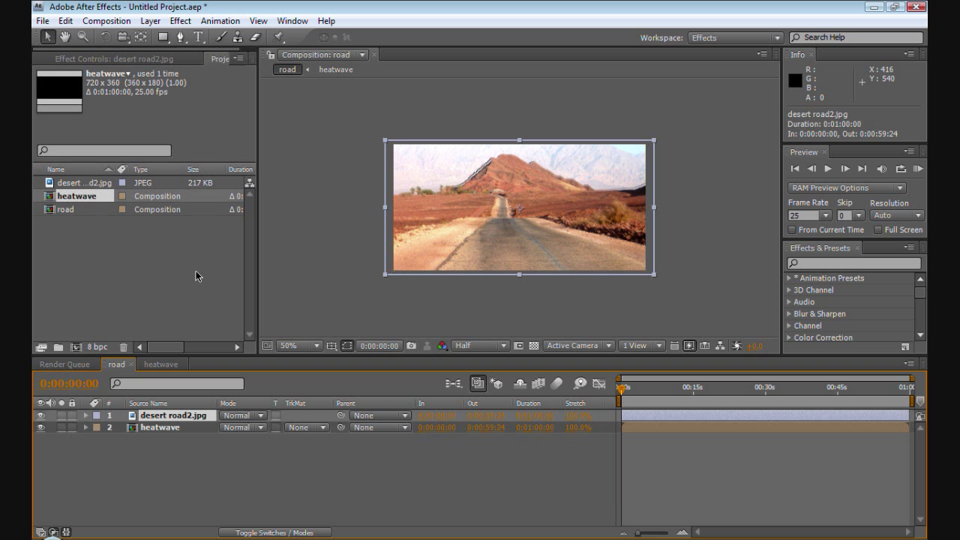
click(150, 59)
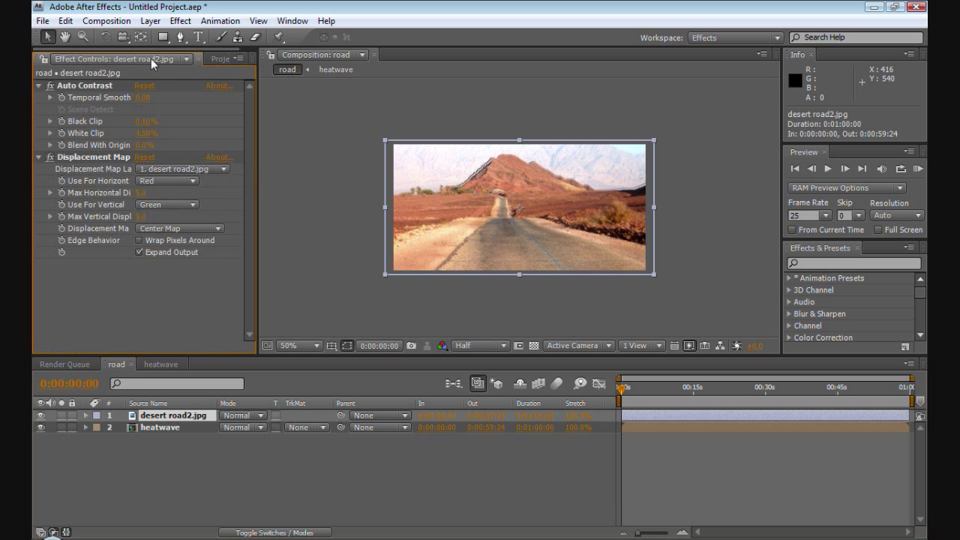
click(222, 171)
click(202, 187)
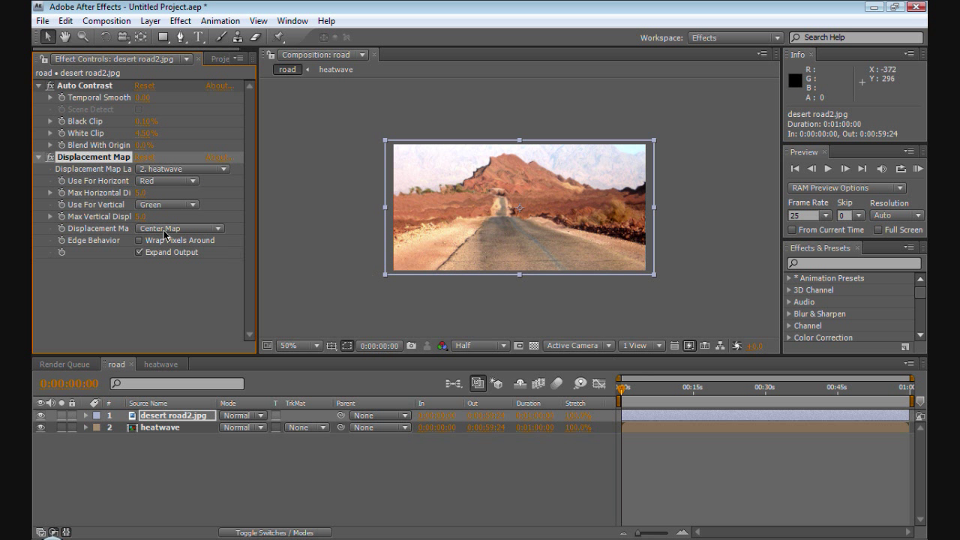
Set Max Horizontal and Max Vertical Displacement to 3 and preview the heat haze.
click(141, 193)
text(3)
key(Tab)
text(3)
click(325, 219)
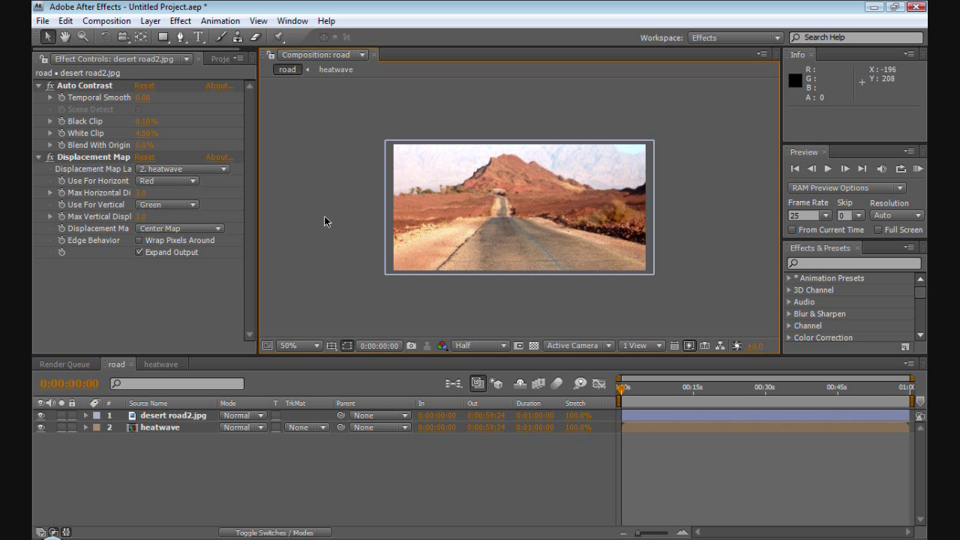
key(space)
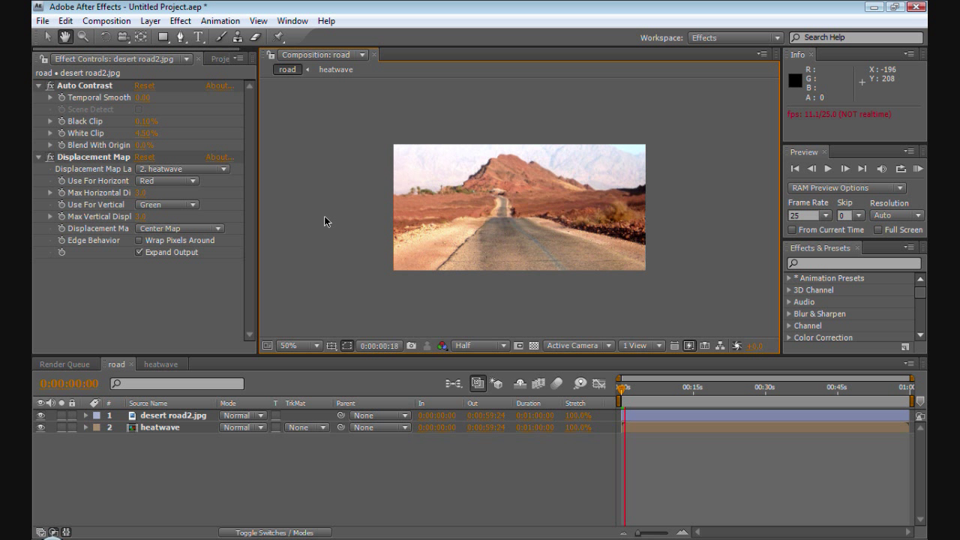